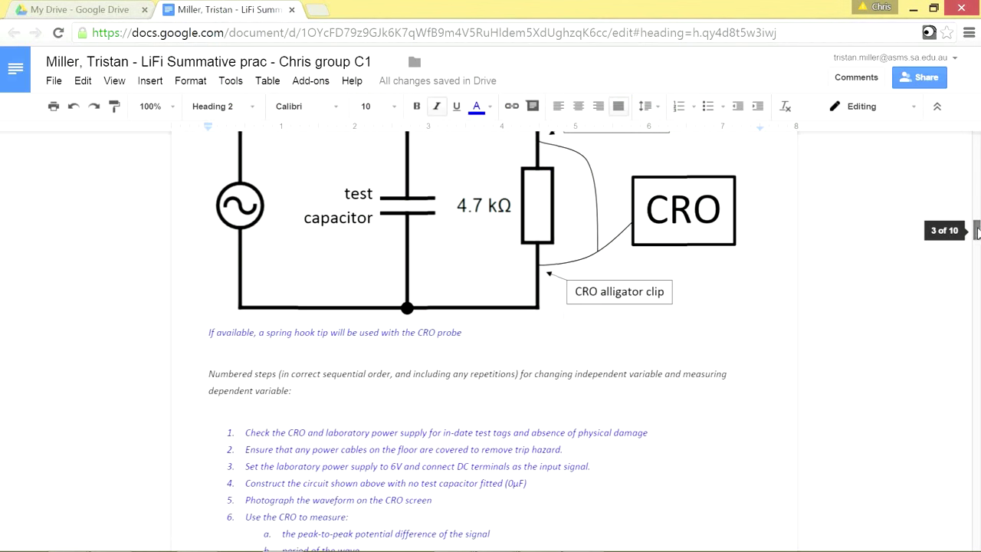
Step: Comment on the sentence under Hypothesis, greeting the teacher by name and adding "not really sure if this qualifies as a hypothesis..."
left_click_drag(972, 230, 978, 161)
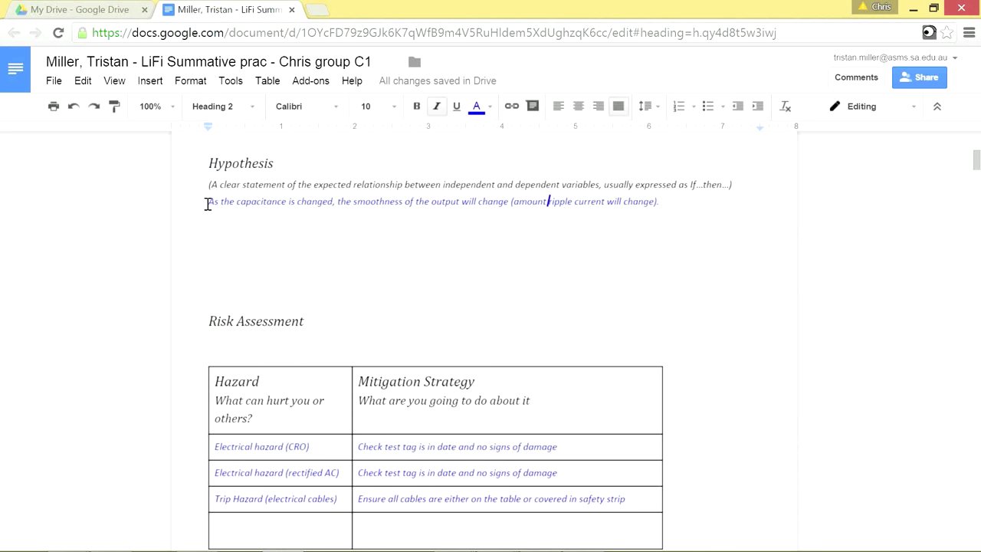
left_click_drag(207, 203, 660, 203)
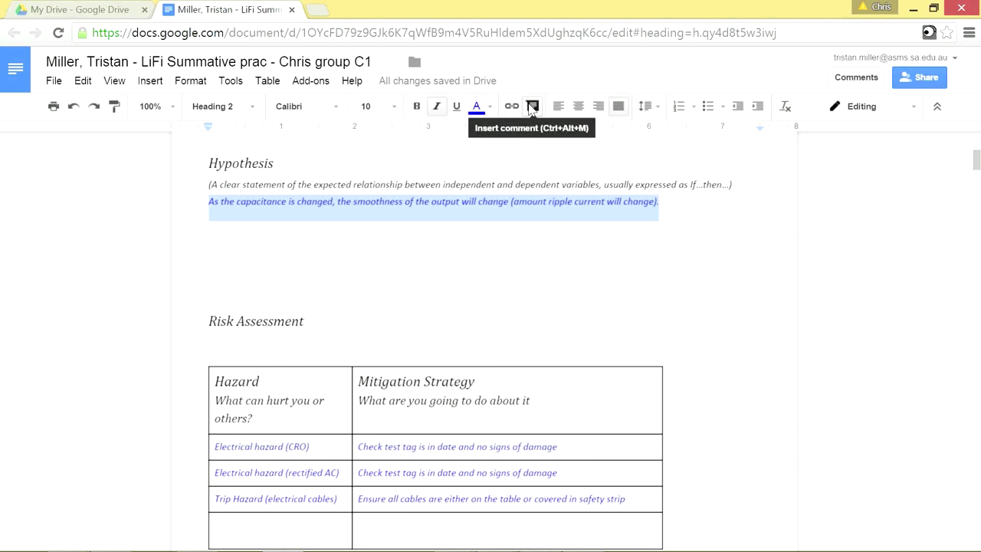
left_click(532, 107)
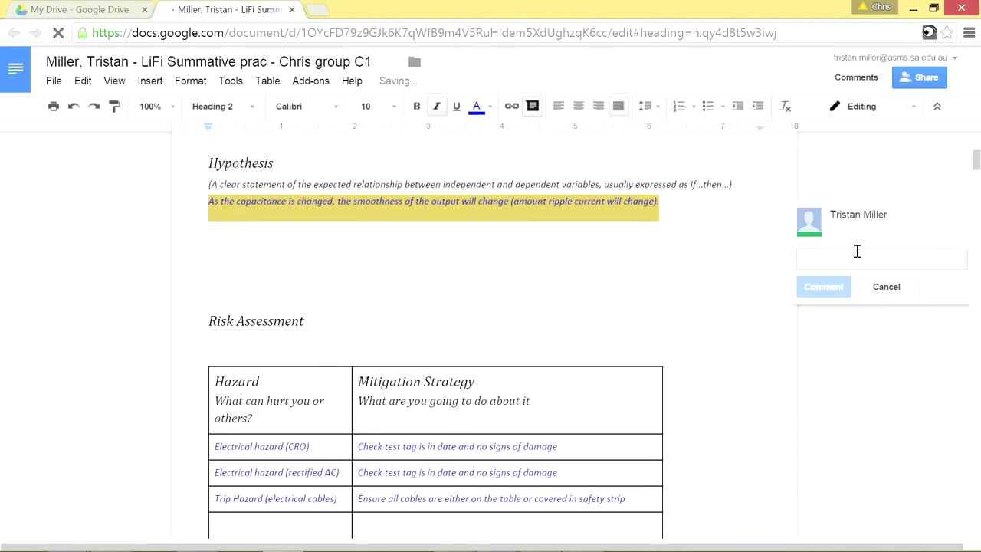
type("Hi Chris")
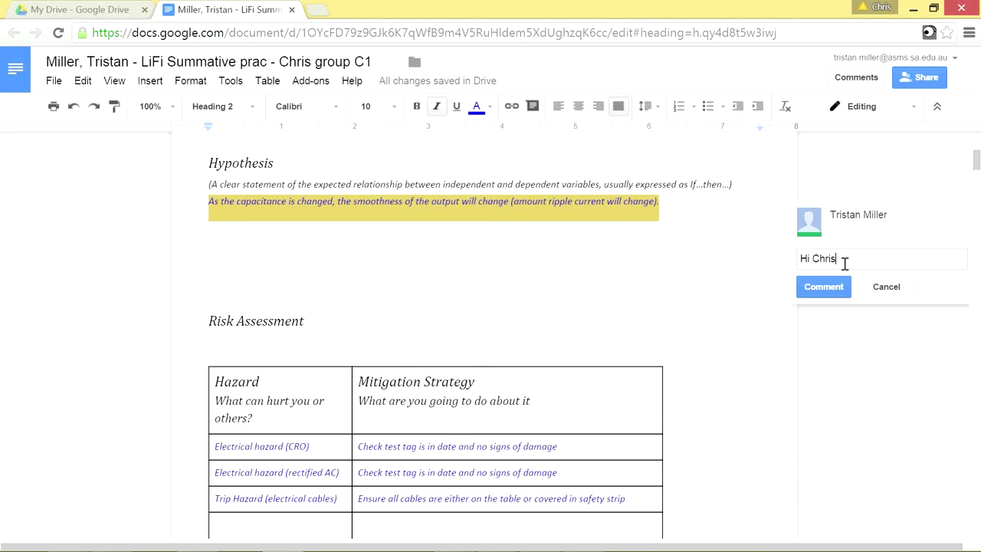
type(", not really sure if this q")
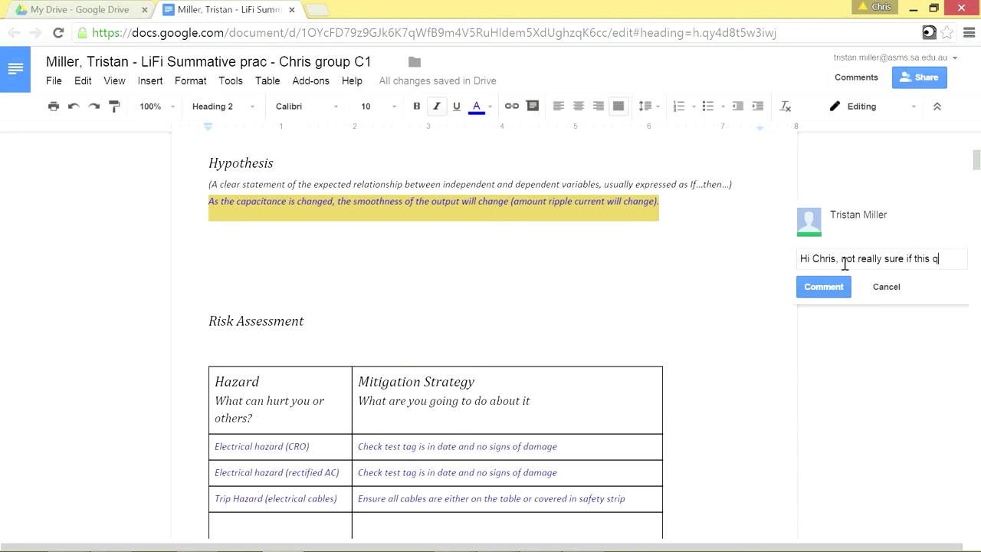
type("ualifies as a hypothes")
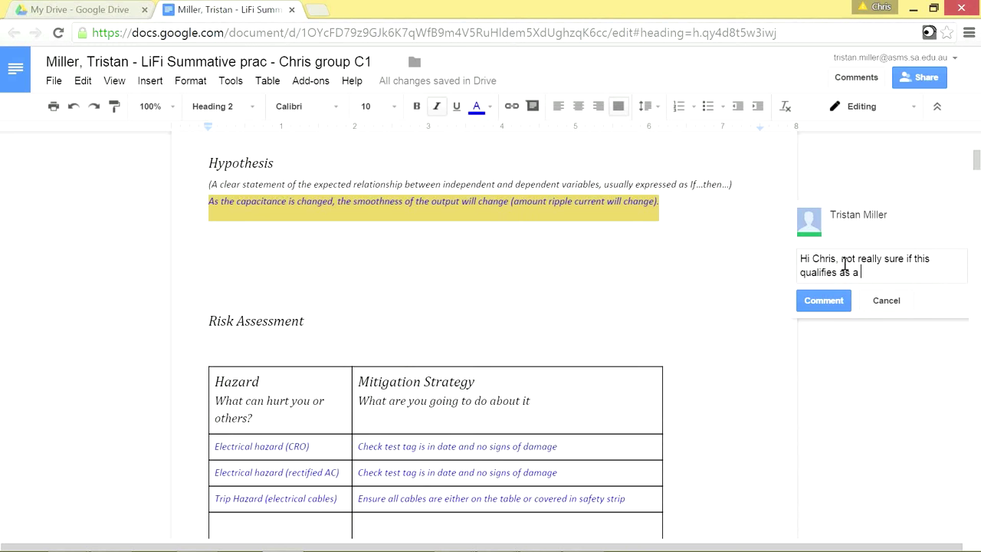
type("is...")
left_click(831, 301)
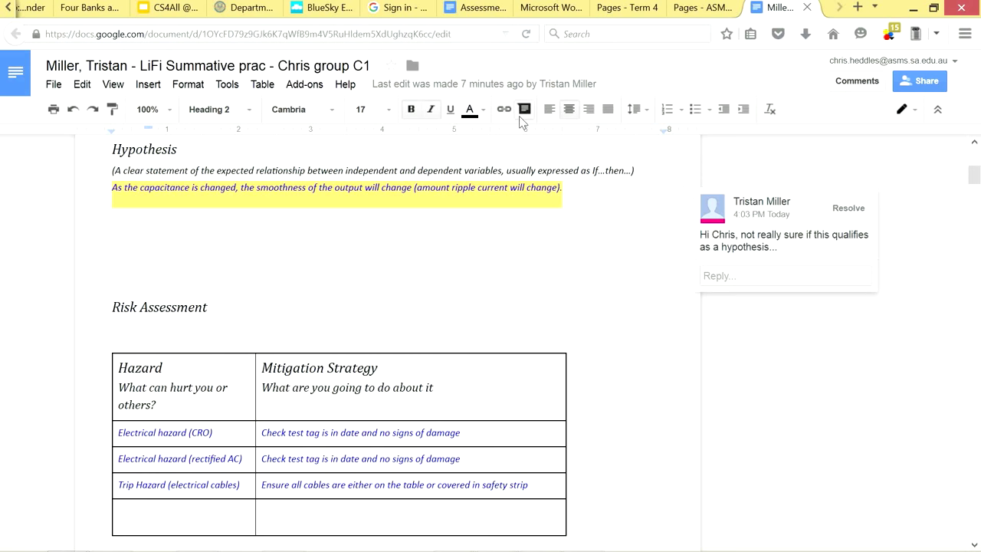
Step: Reply with a greeting and "This looks OK so far but would be better if you have a specific change in each of the variables (higher or lower)"
left_click(727, 276)
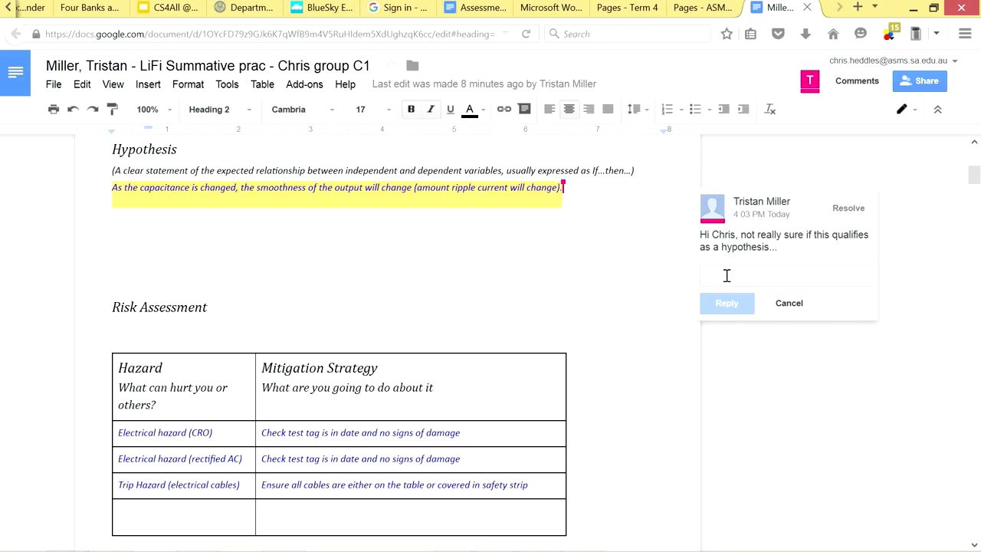
type("Hi Tristan,")
key("Return")
key("Return")
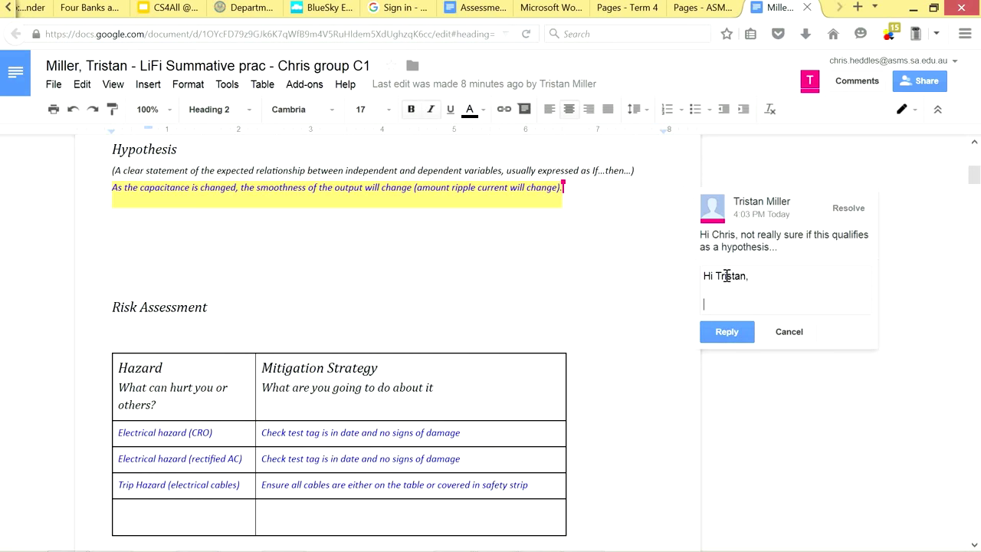
type("This looks OK so far but wo")
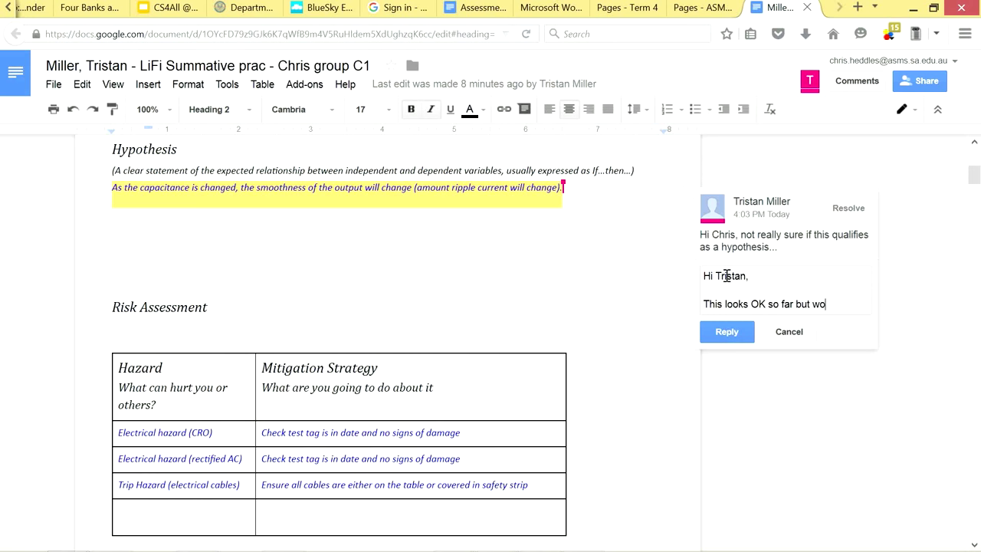
type("uld be better if you ")
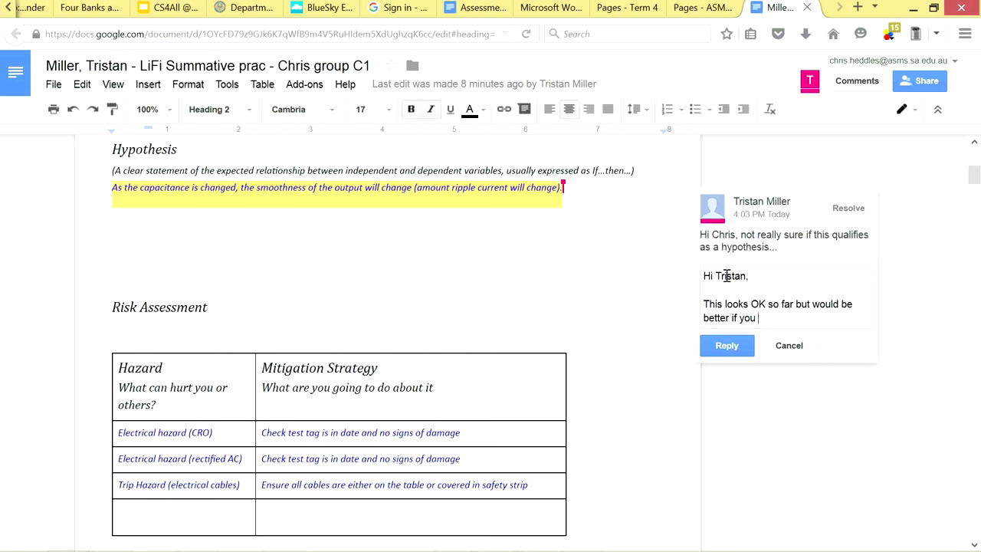
type("have a specific change ")
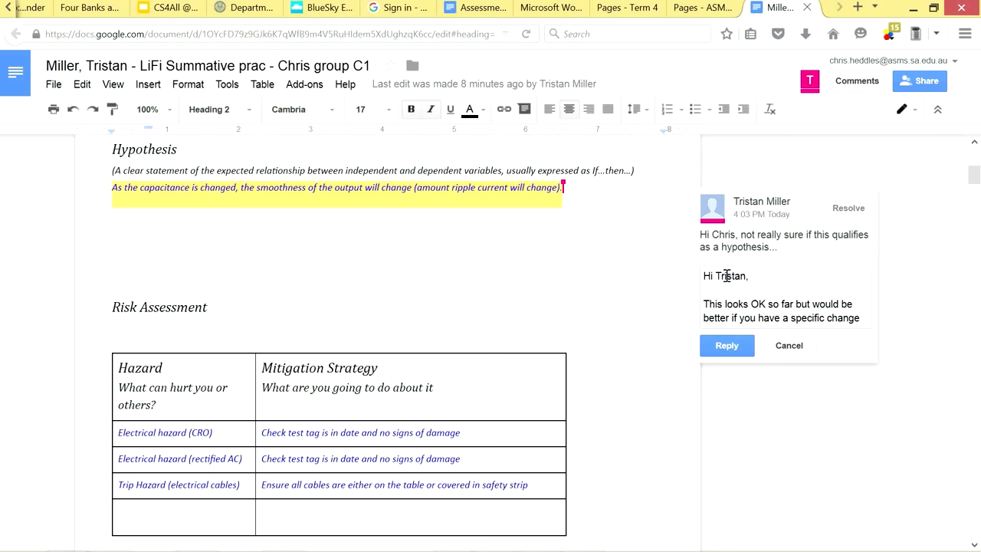
type("in each of the ")
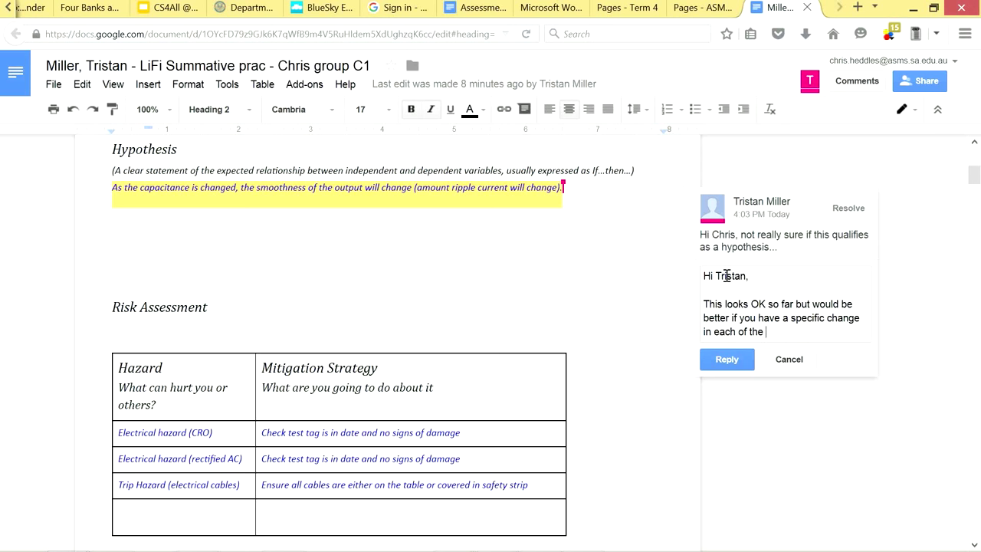
type("variables")
type("(higher or lower")
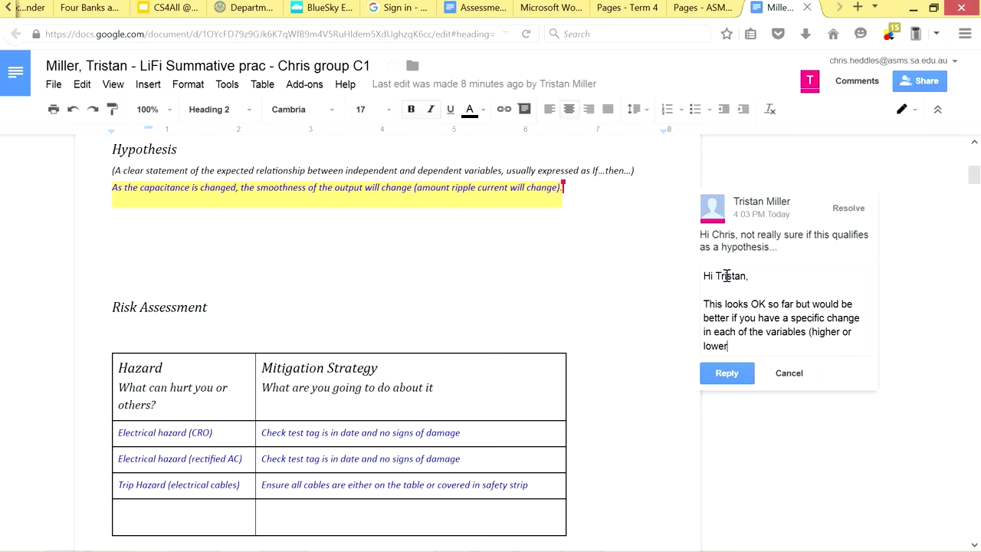
type(")")
left_click(727, 374)
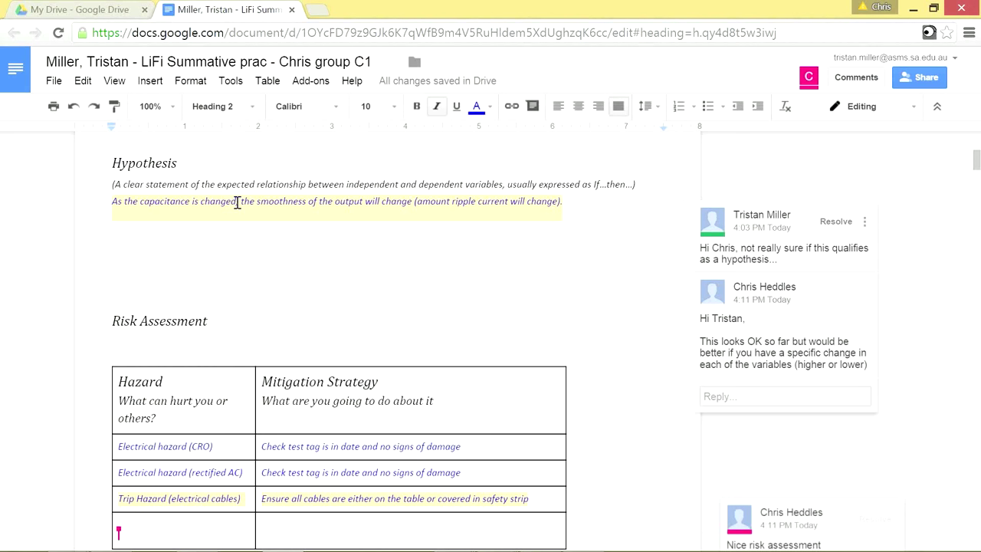
Step: In the hypothesis sentence, replace "changed" with "increased" and the "change" describing the output's smoothness with "increase"
left_click_drag(238, 202, 201, 203)
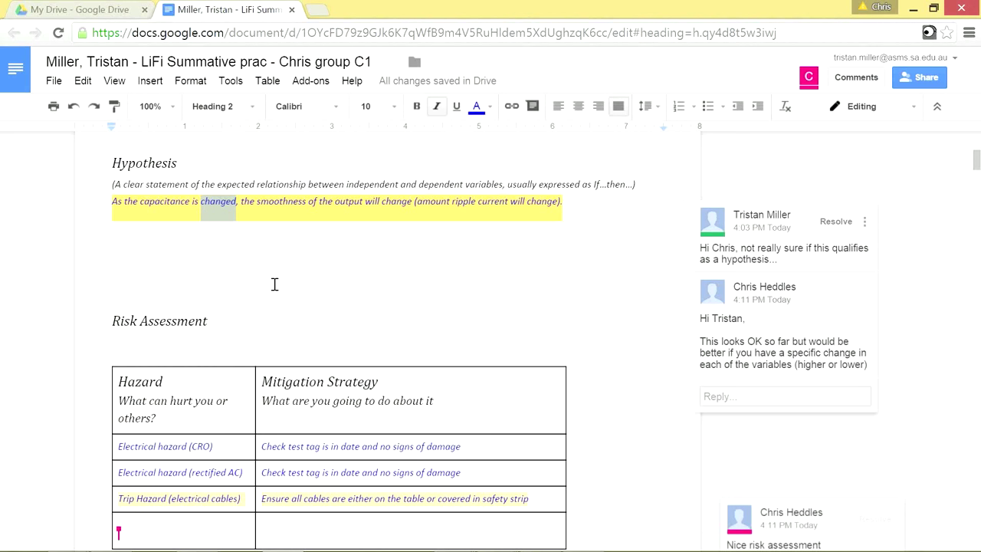
type("increase")
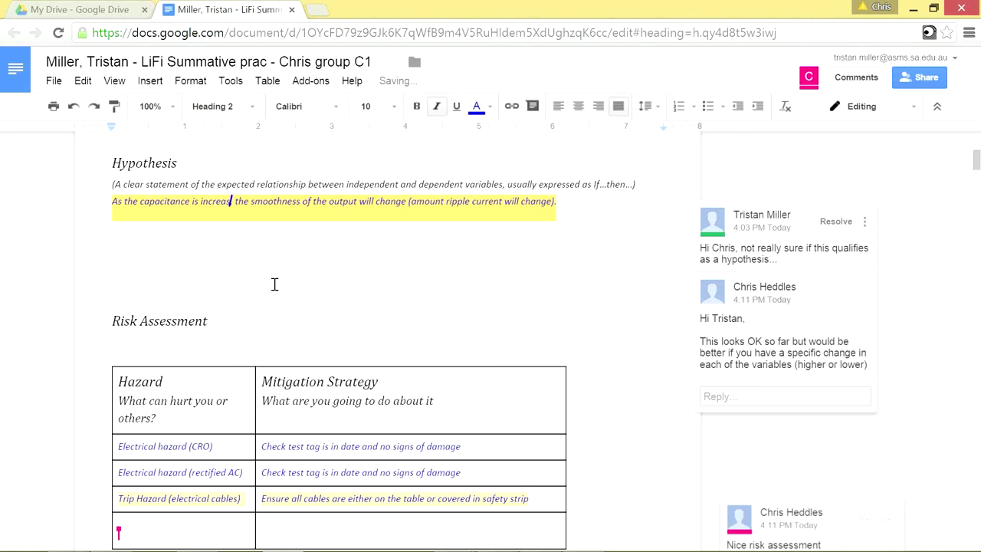
type("d")
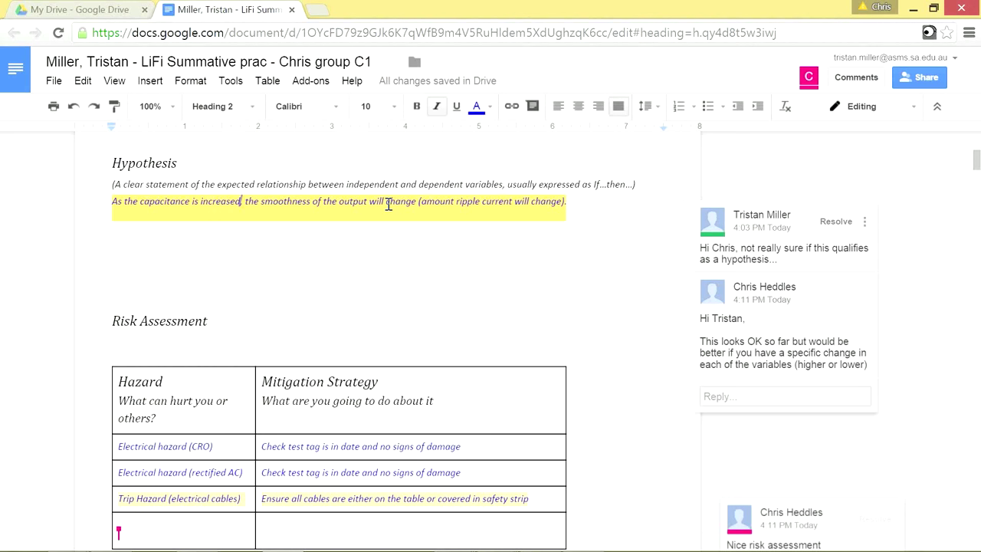
type(",")
left_click_drag(386, 203, 416, 203)
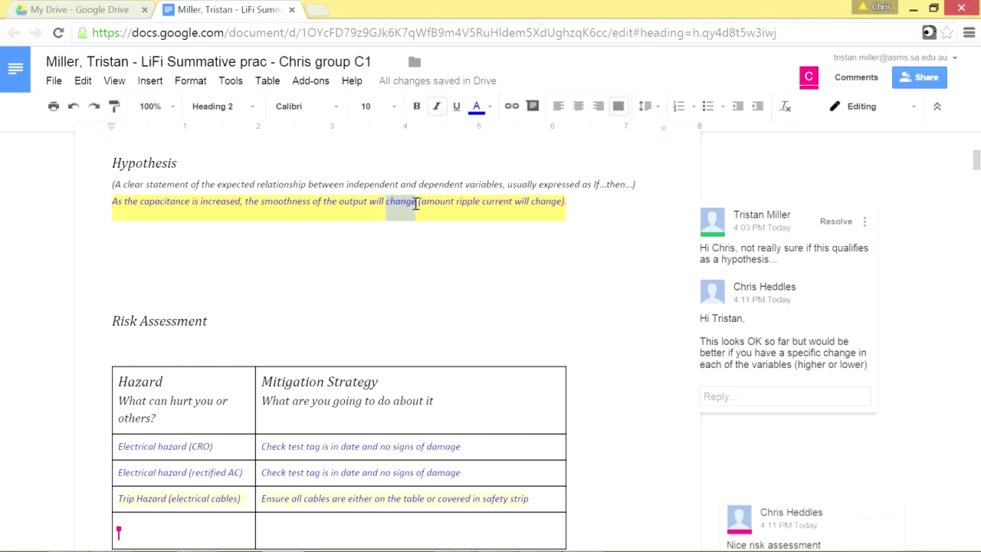
type("increase")
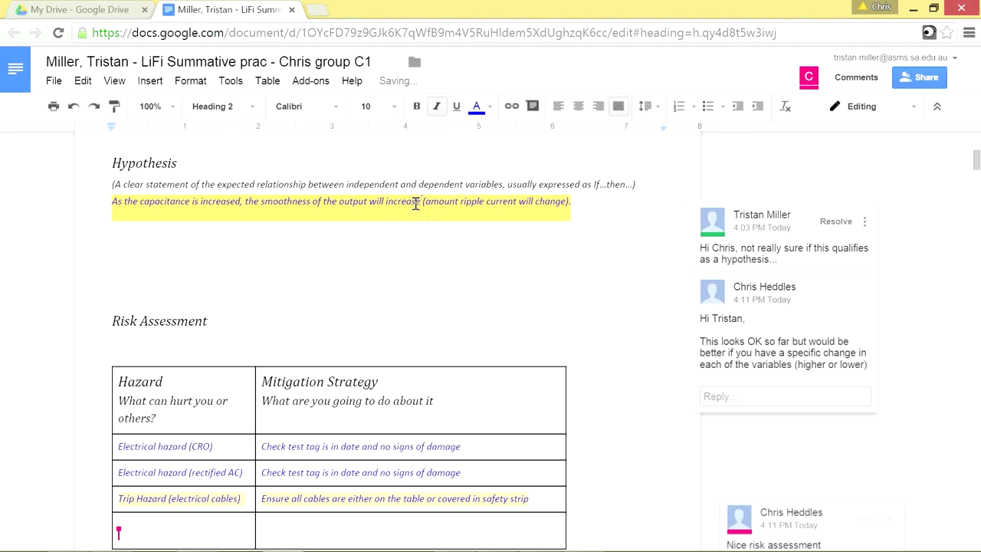
Step: In the hypothesis parenthesis, insert "of" before "ripple current" and replace "change" with "decrease"
left_click(461, 202)
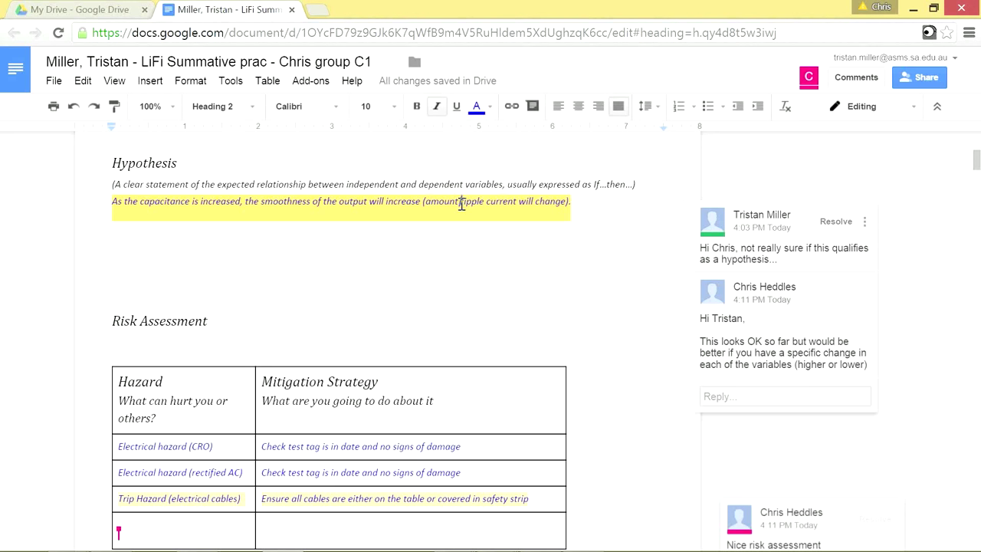
type("of")
key("Right")
key("Right")
key("Right")
key("Right")
key("Right")
key("Right")
key("Right")
key("Right")
key("Right")
key("Right")
key("Right")
key("Right")
key("Right")
key("Right")
key("Right")
key("Right")
key("Right")
key("Right")
key("Right")
key("Right")
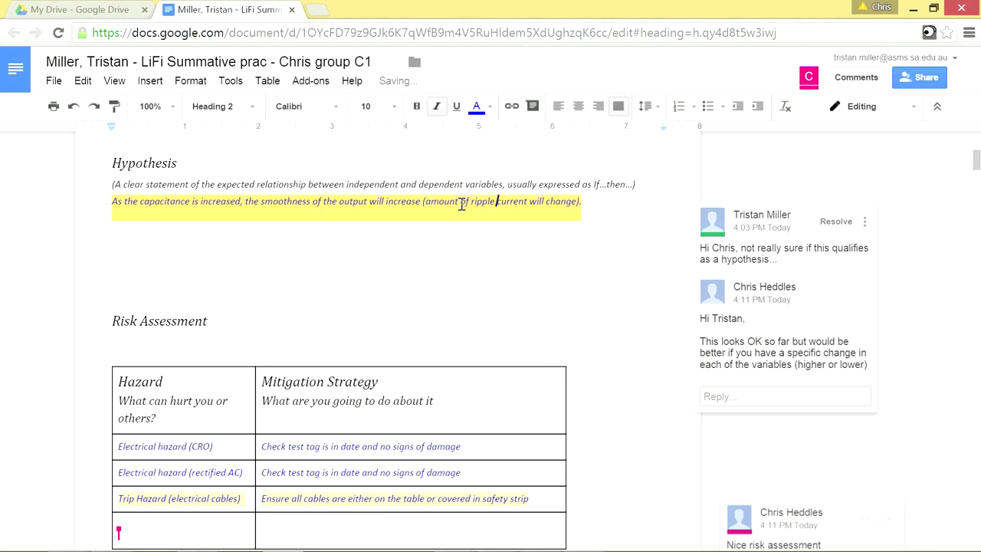
key("Left")
key("Left")
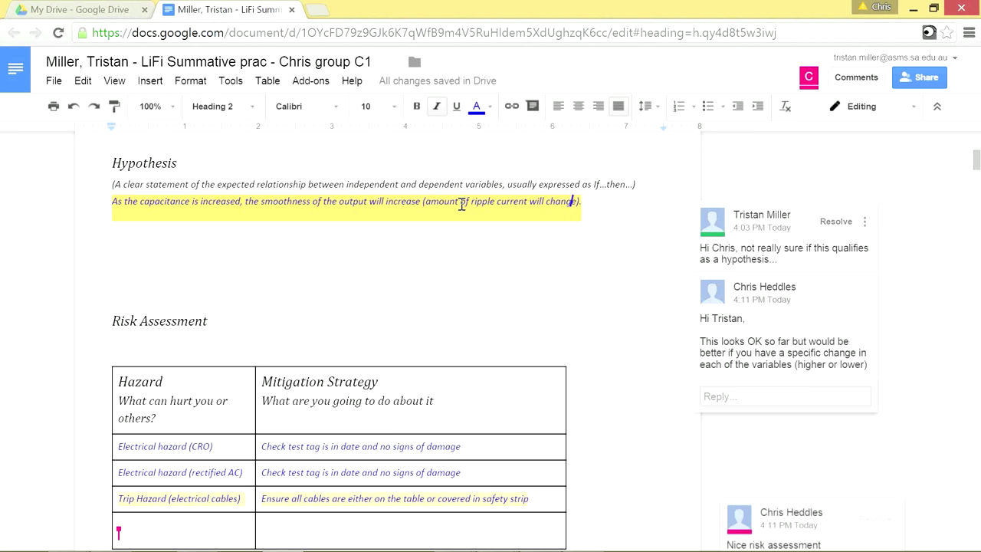
key("shift+Left")
key("shift+Left")
key("shift+Left")
key("shift+Left")
key("shift+Left")
key("shift+Left")
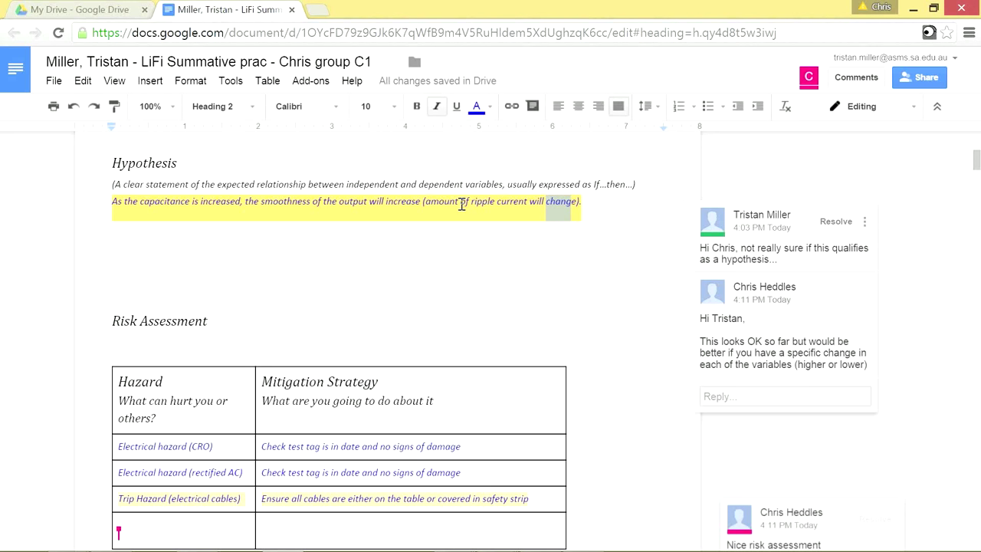
type("decre")
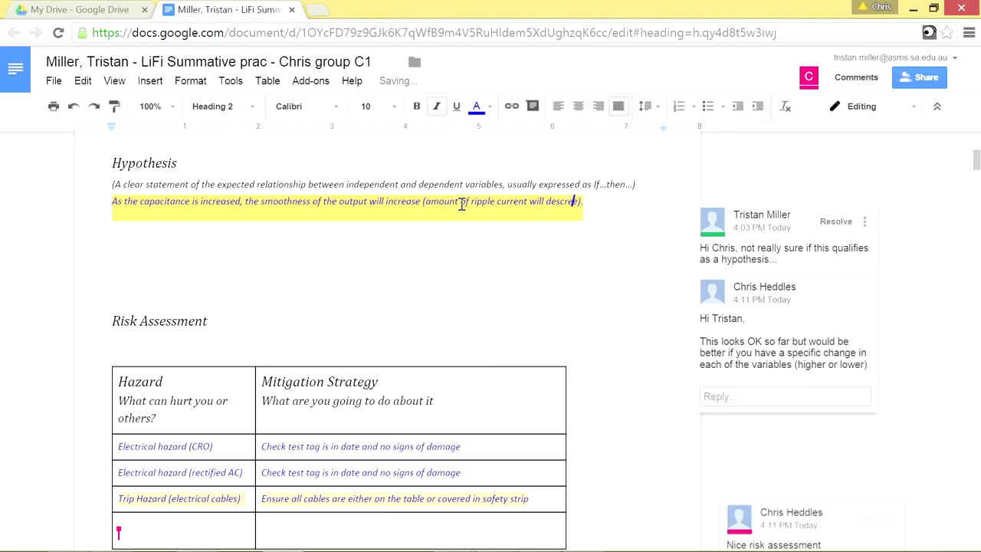
key("BackSpace")
key("BackSpace")
key("BackSpace")
type("crease")
Step: Reply "OK...I think that covers it." in the hypothesis comment thread and resolve the "Nice risk assessment" comment
left_click(769, 395)
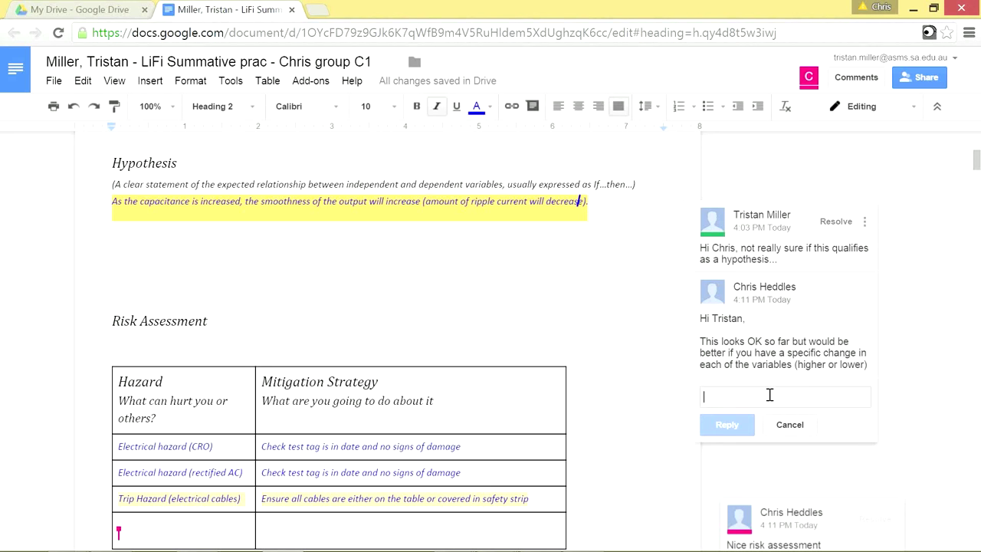
type("OK...")
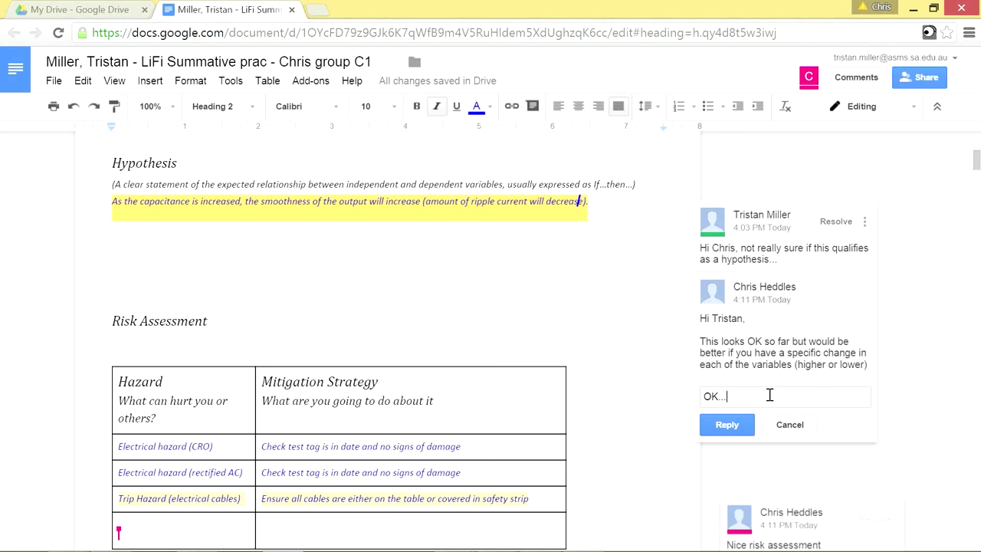
type("I think that covers it")
type(".")
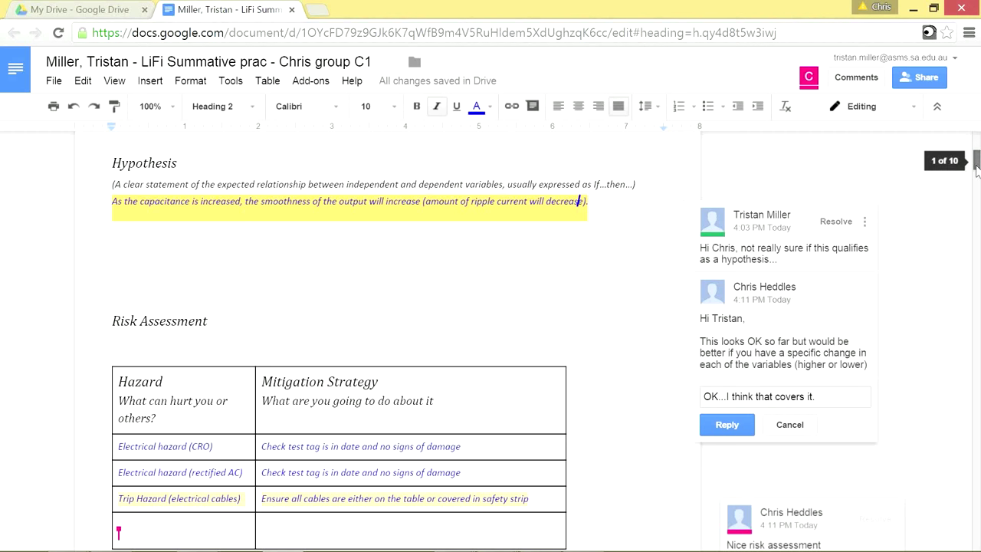
mouse_move(976, 164)
left_mouse_down()
mouse_move(976, 181)
mouse_move(976, 162)
left_mouse_up()
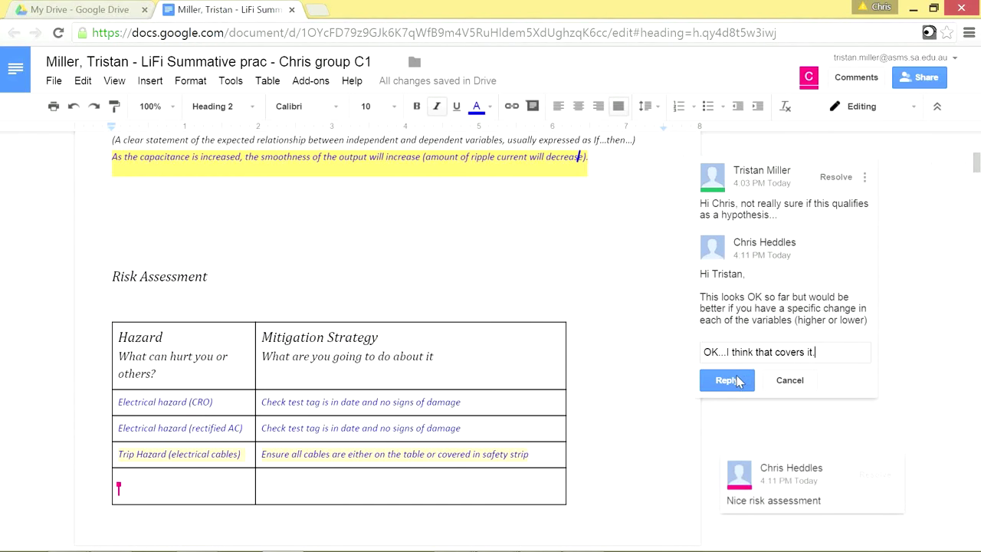
left_click(734, 380)
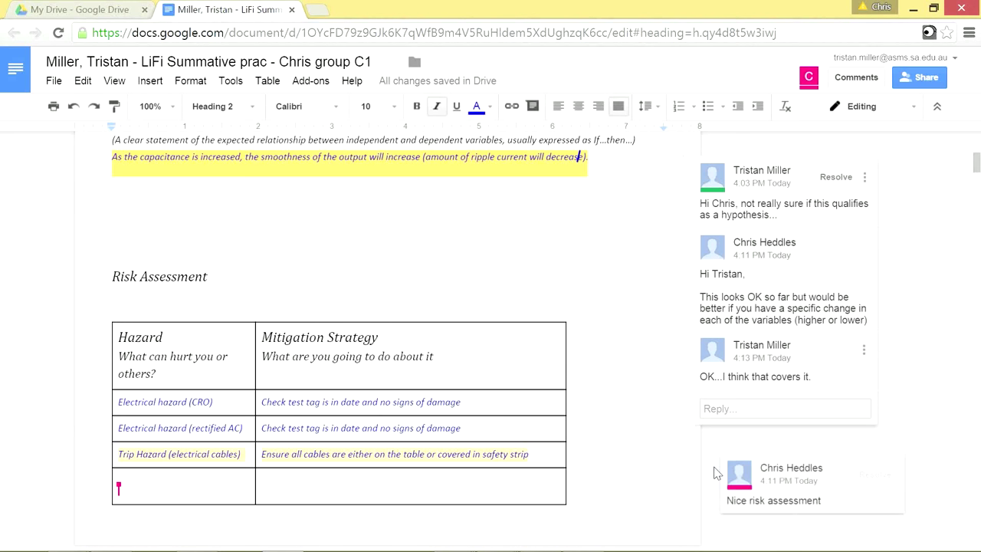
left_click(874, 475)
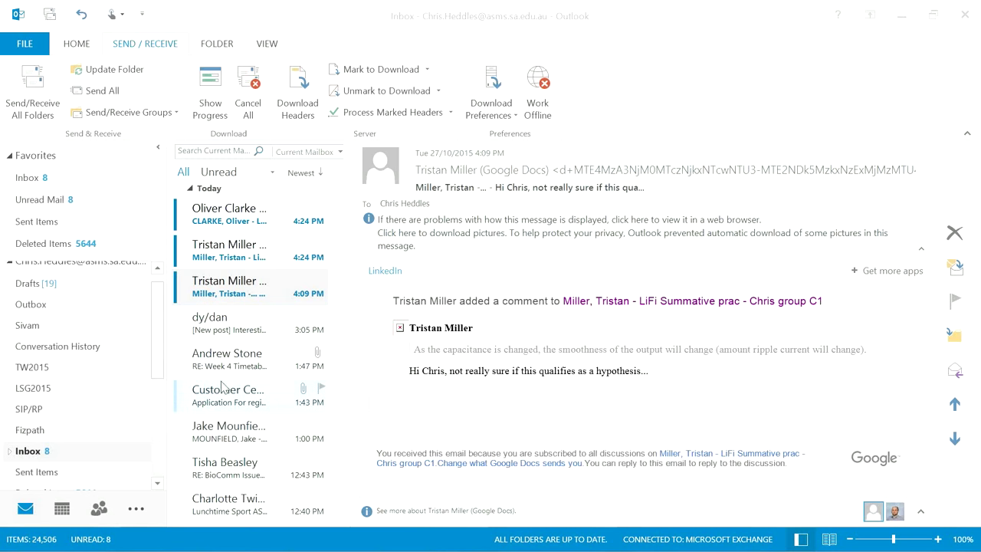
Step: In the Outlook inbox, open the 4:24 PM Google Docs notification and read through the listed comments and replies
left_click(227, 255)
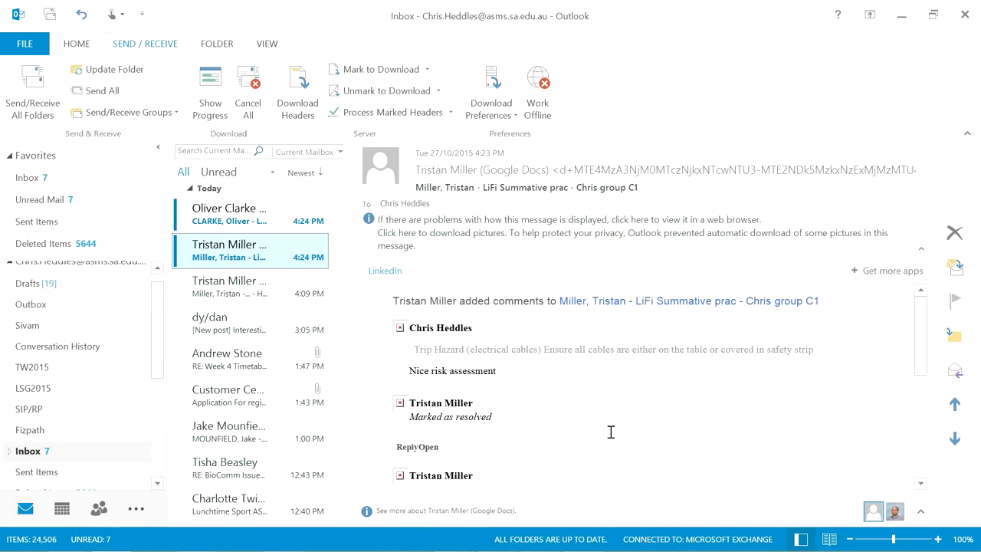
left_click(518, 424)
scroll(517, 424, "down", 3)
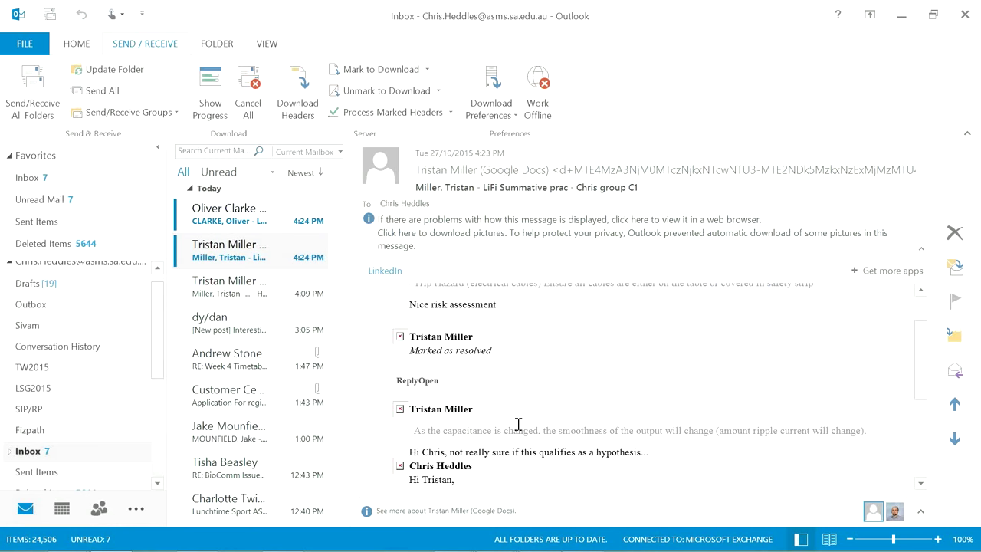
scroll(518, 424, "down", 3)
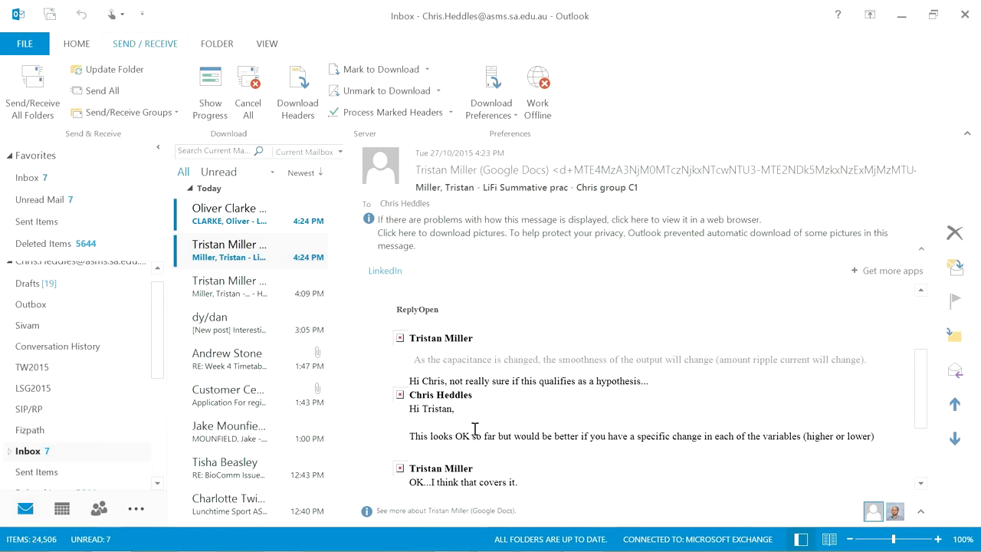
scroll(474, 429, "down", 2)
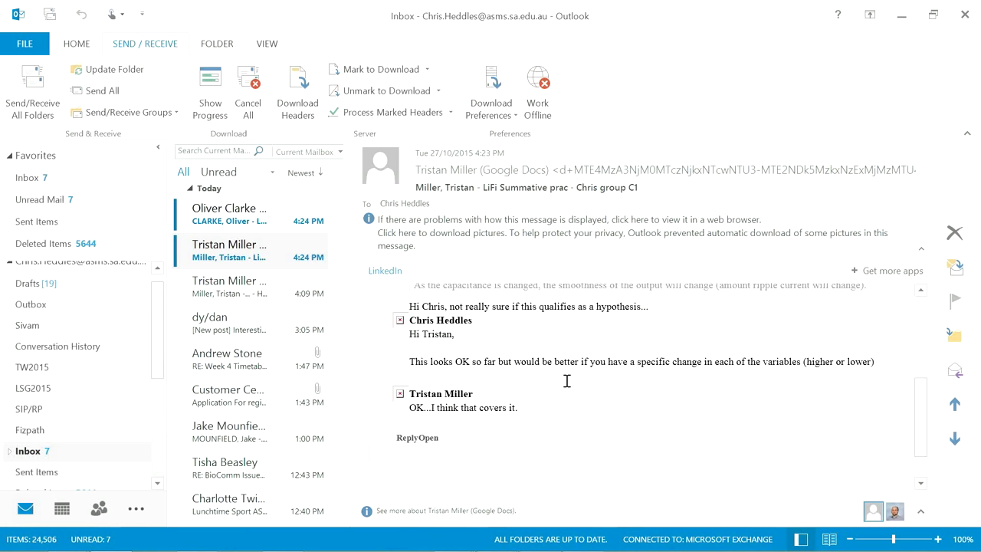
Step: Open the linked LiFi Summative prac document from the heading of the Google Docs notification email
scroll(567, 380, "up", 6)
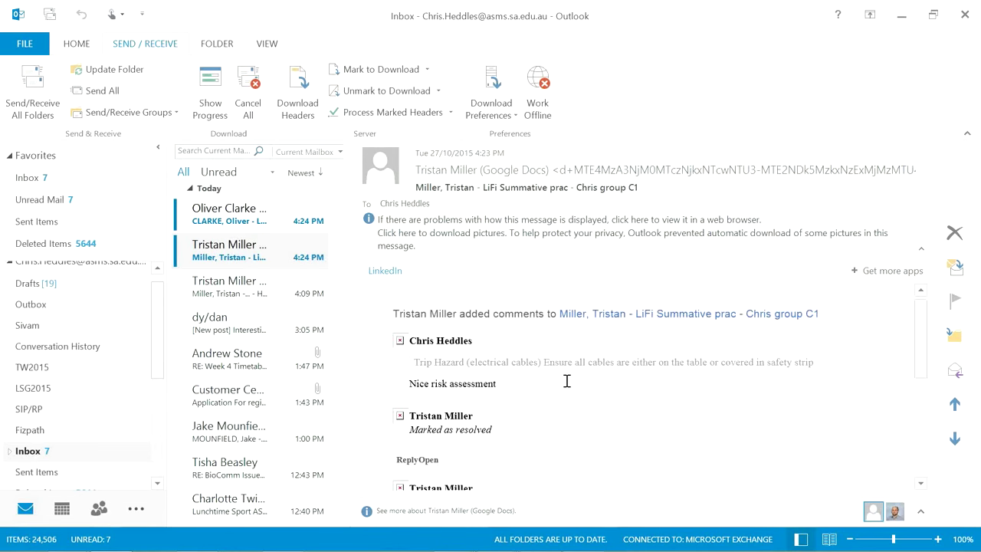
left_click(720, 303)
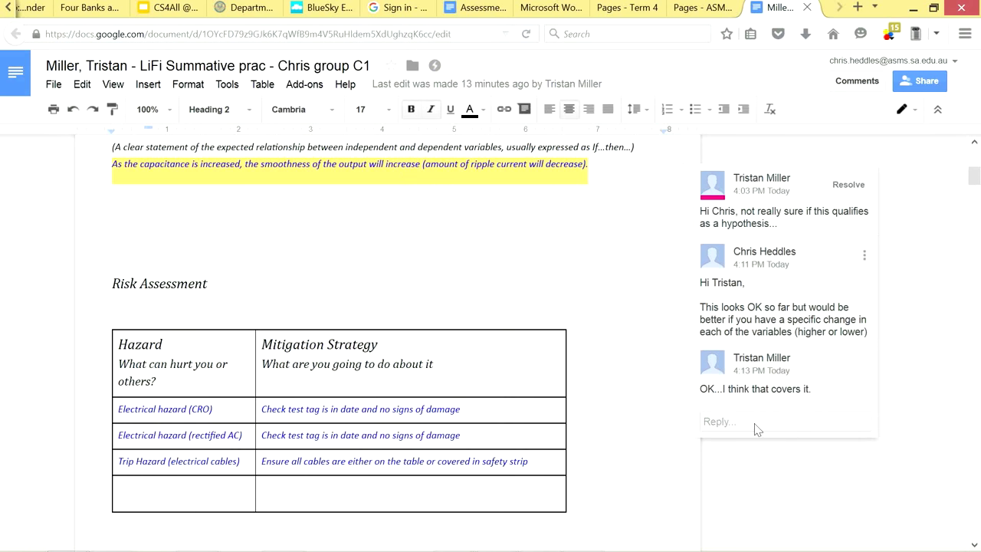
Step: Undo the stray "Looks" text in the risk assessment table and reply "Looks good" in the hypothesis comment thread
type("Looks")
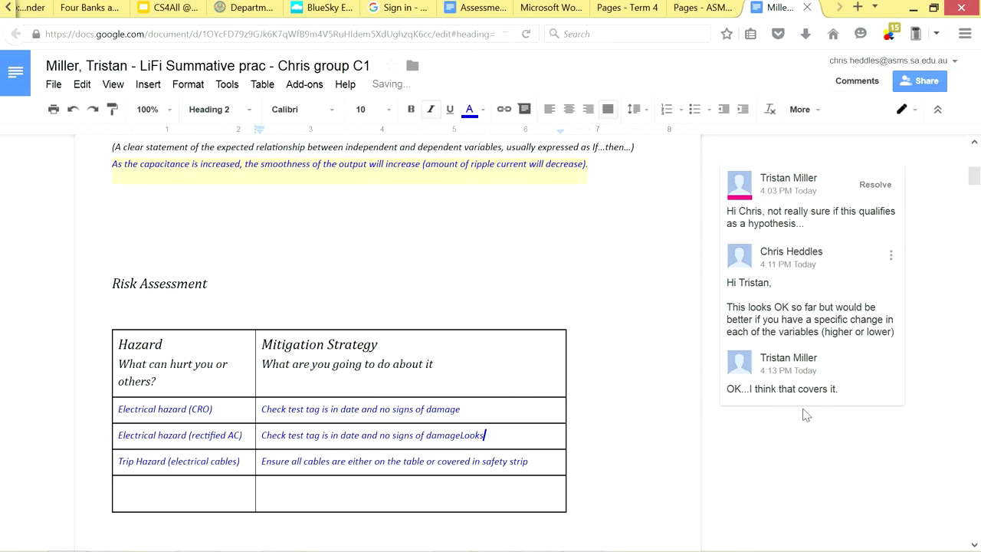
key("ctrl+z")
left_click(789, 392)
left_click(771, 419)
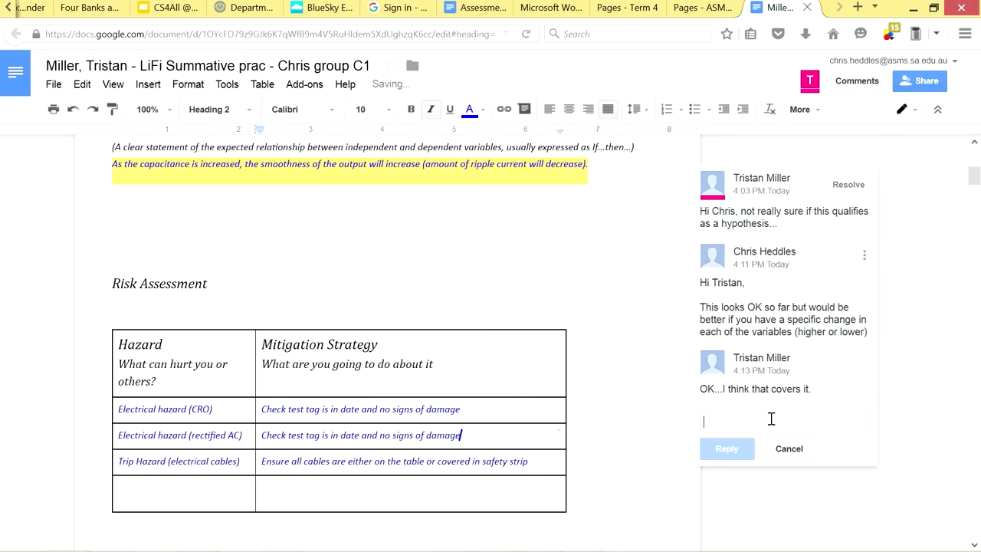
type("Looks ")
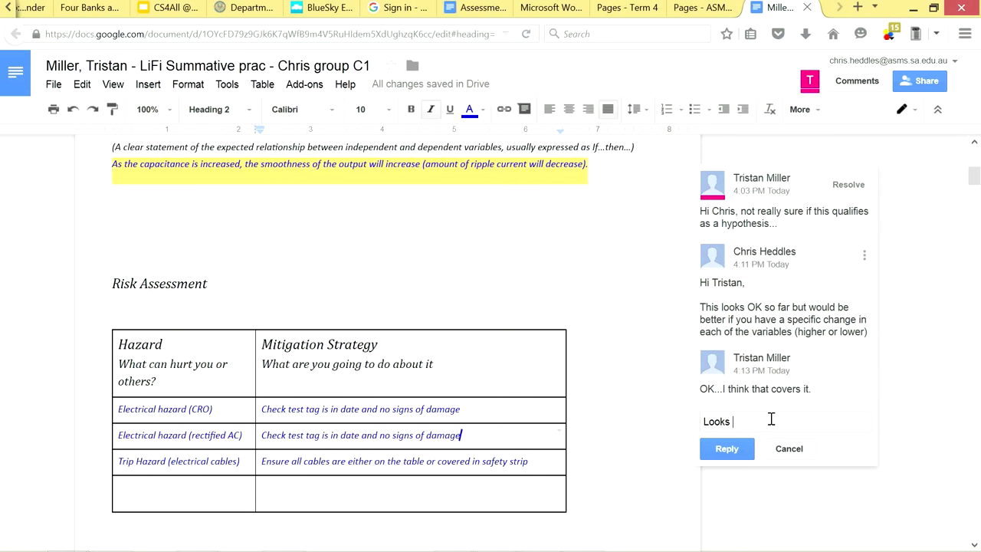
type("good")
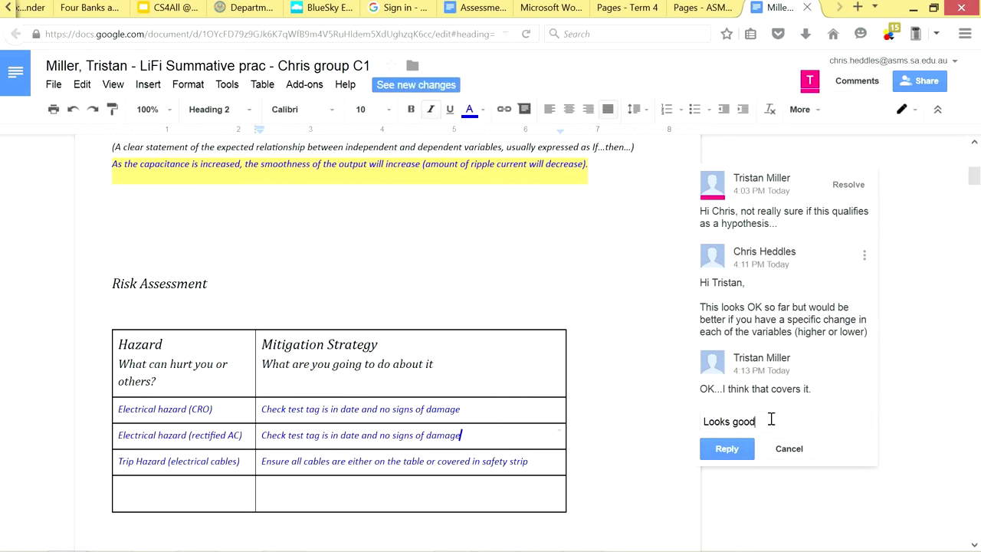
left_click(726, 448)
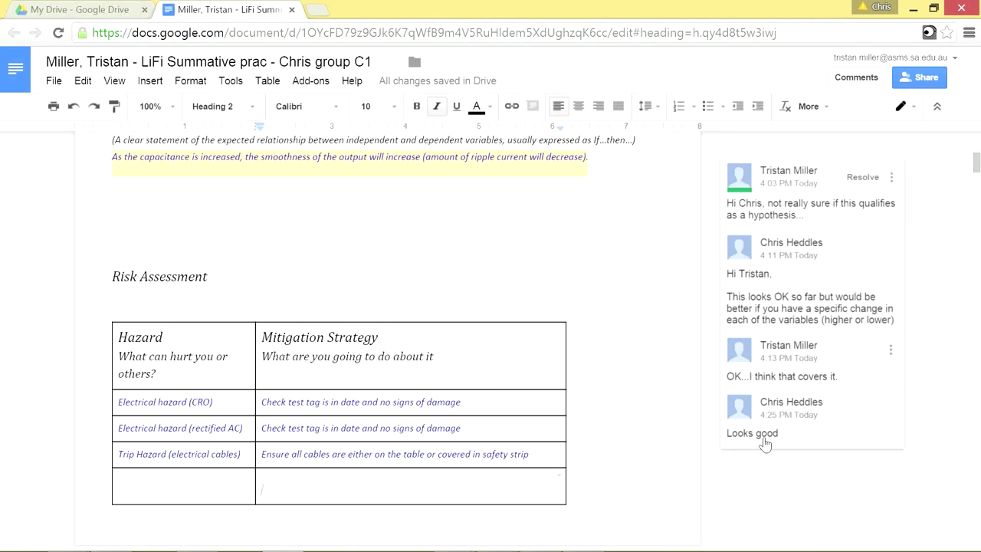
Step: From the student's account, resolve the hypothesis comment thread and review the resolved threads in the document's comment history
left_click(818, 435)
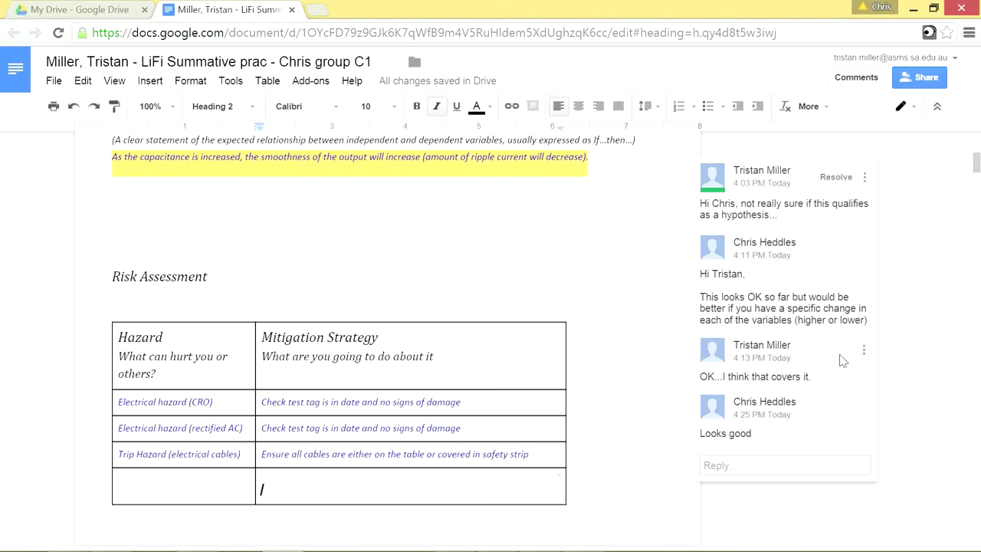
left_click(839, 181)
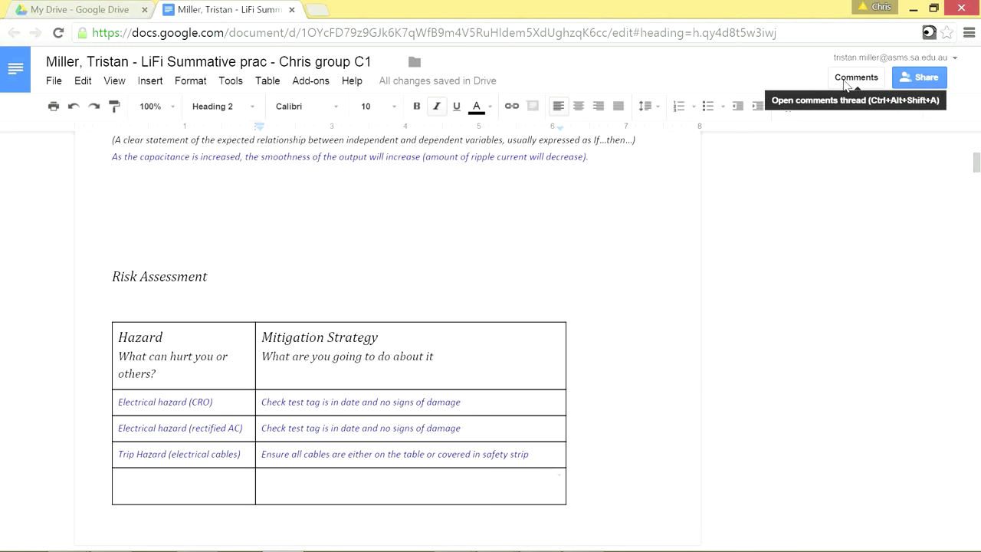
left_click(845, 84)
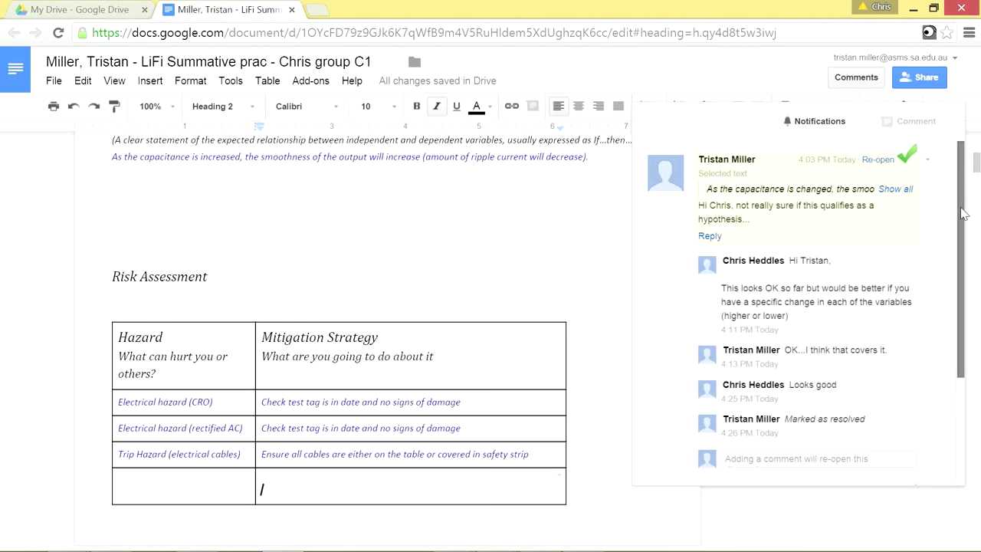
left_click_drag(962, 214, 962, 403)
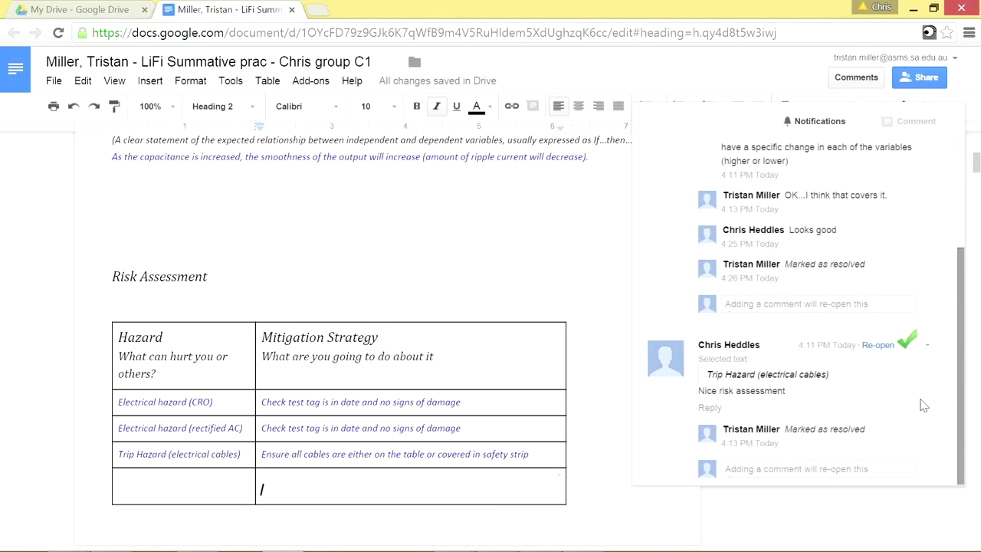